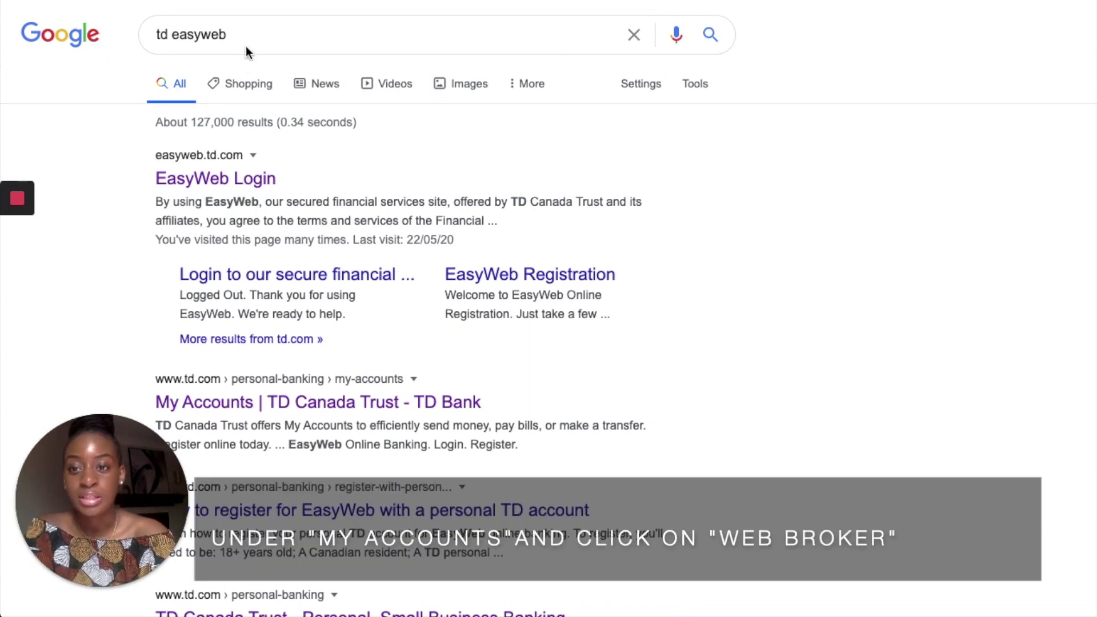
- Open the EasyWeb Login result from the Google search results
click(246, 179)
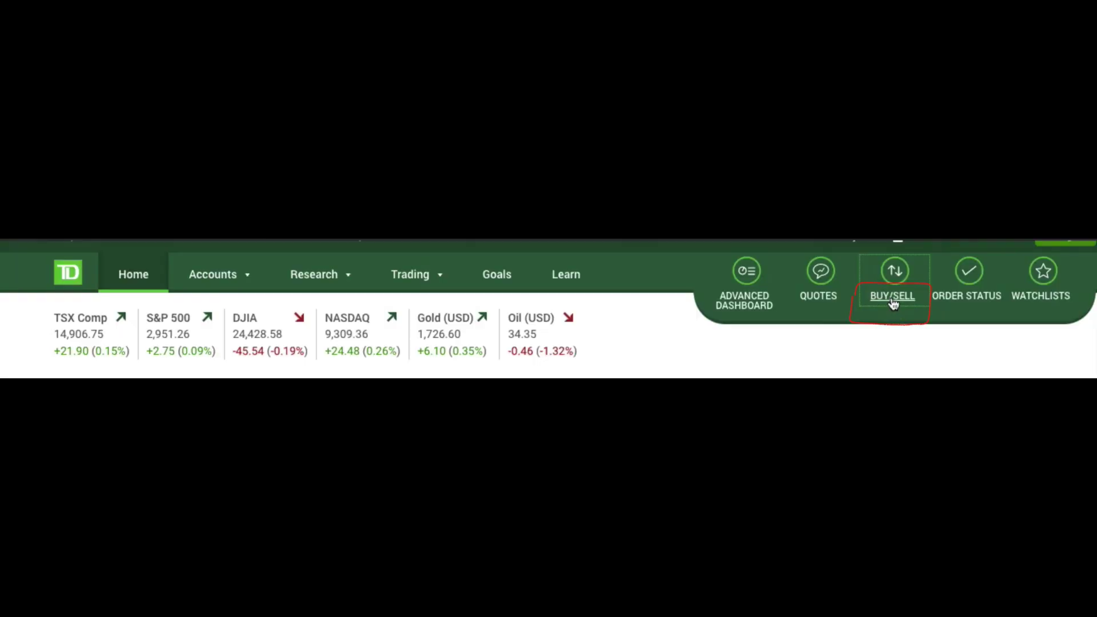
- Open the Buy & Sell order form and expand its trading account list
click(892, 297)
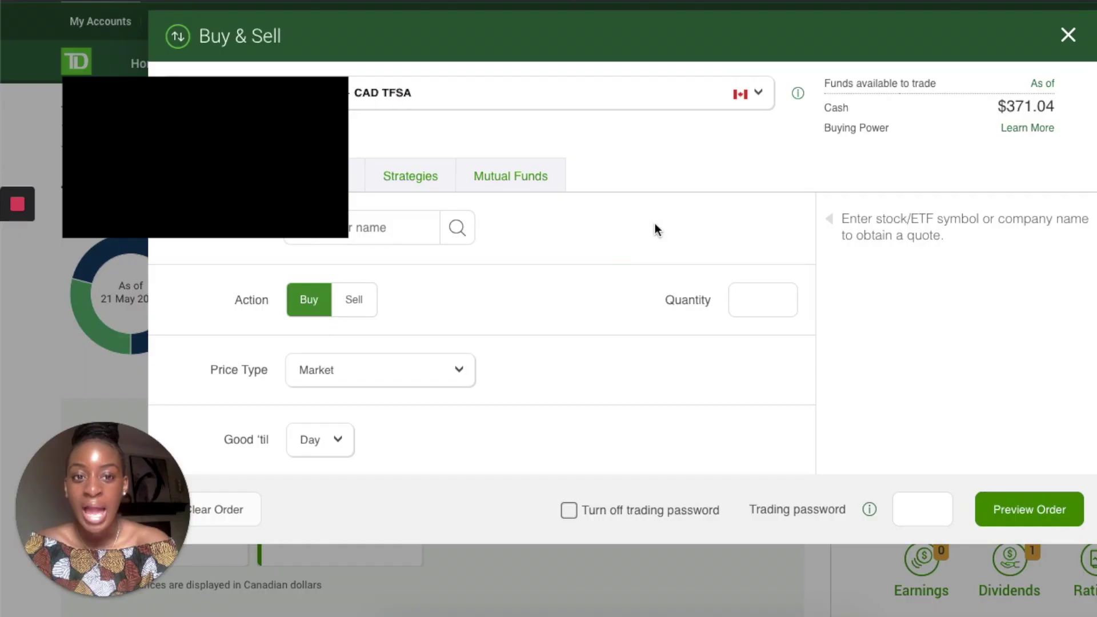
click(481, 100)
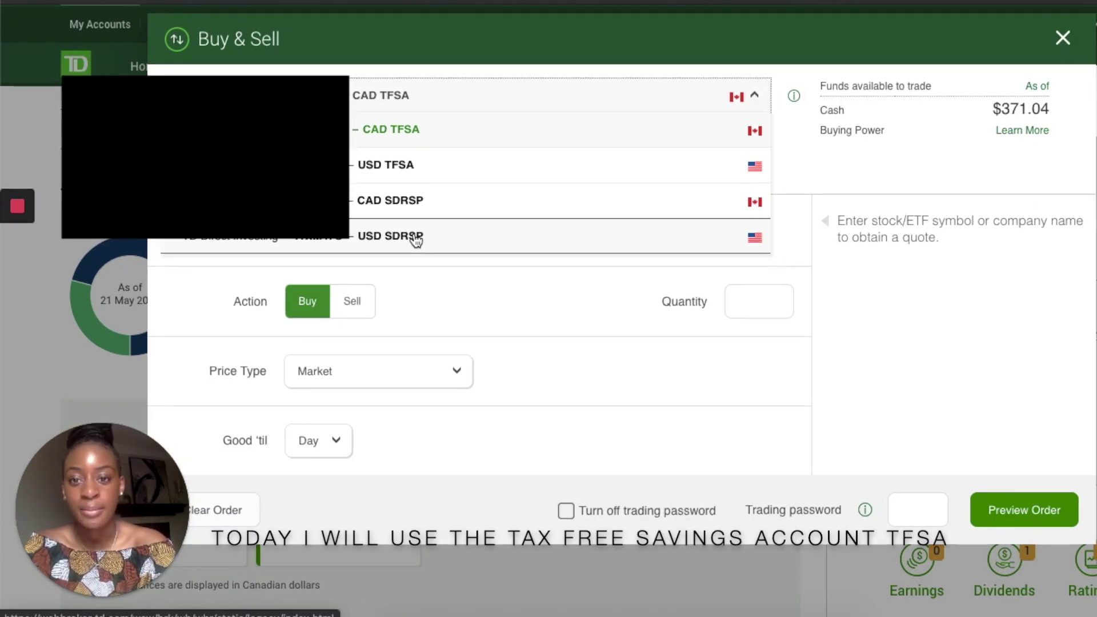
- Trade from USD TFSA and search for 'ddog', after trying 'paypal' and 'datadog'
click(415, 171)
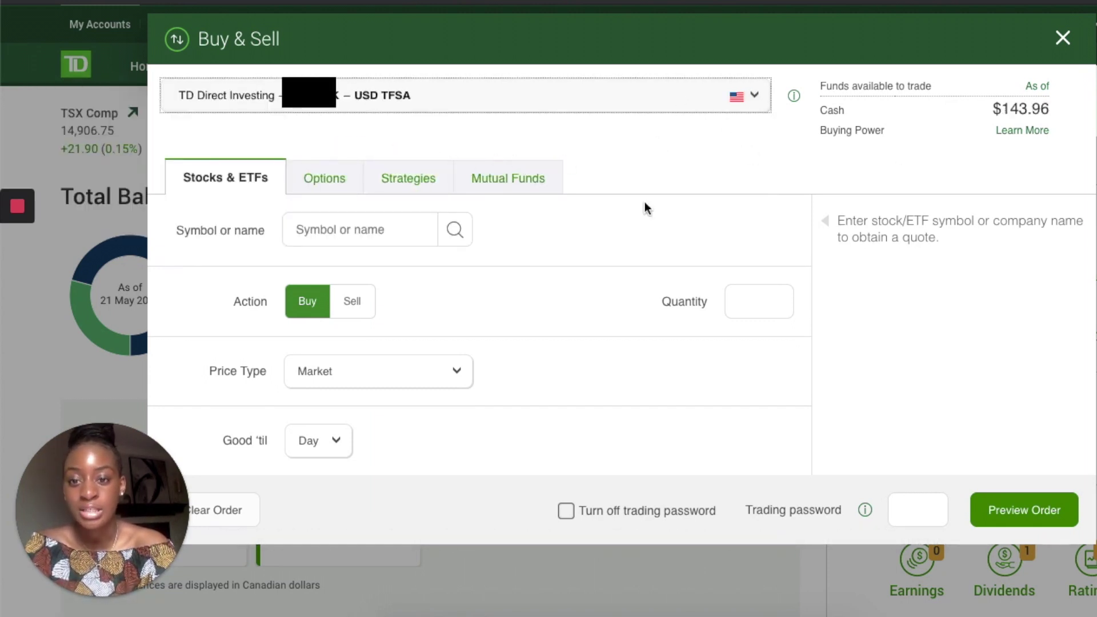
click(388, 230)
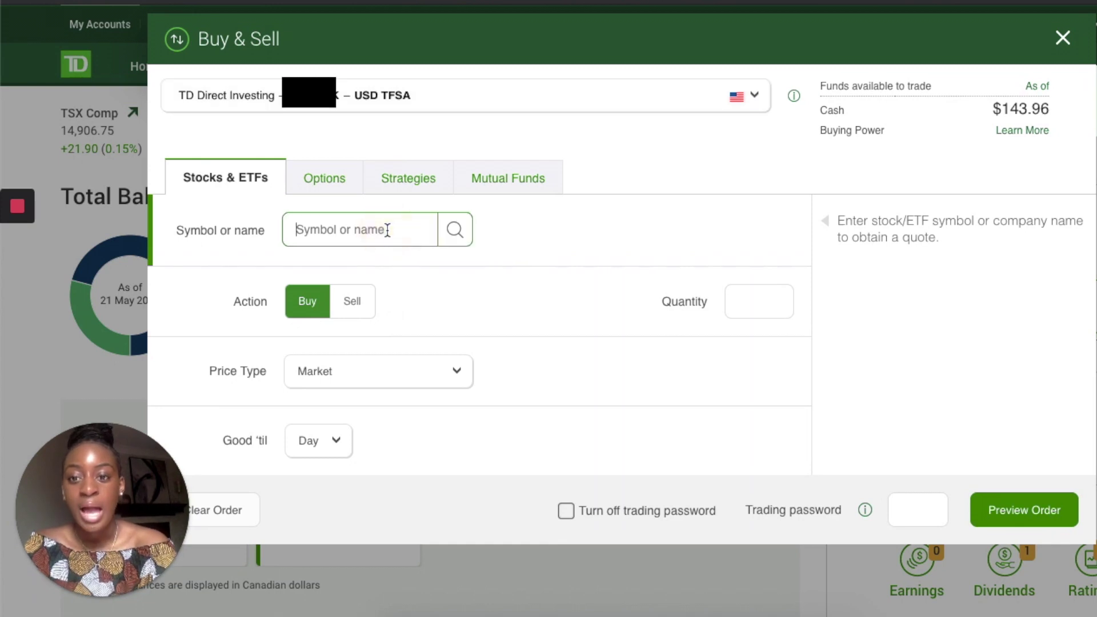
text(paypal)
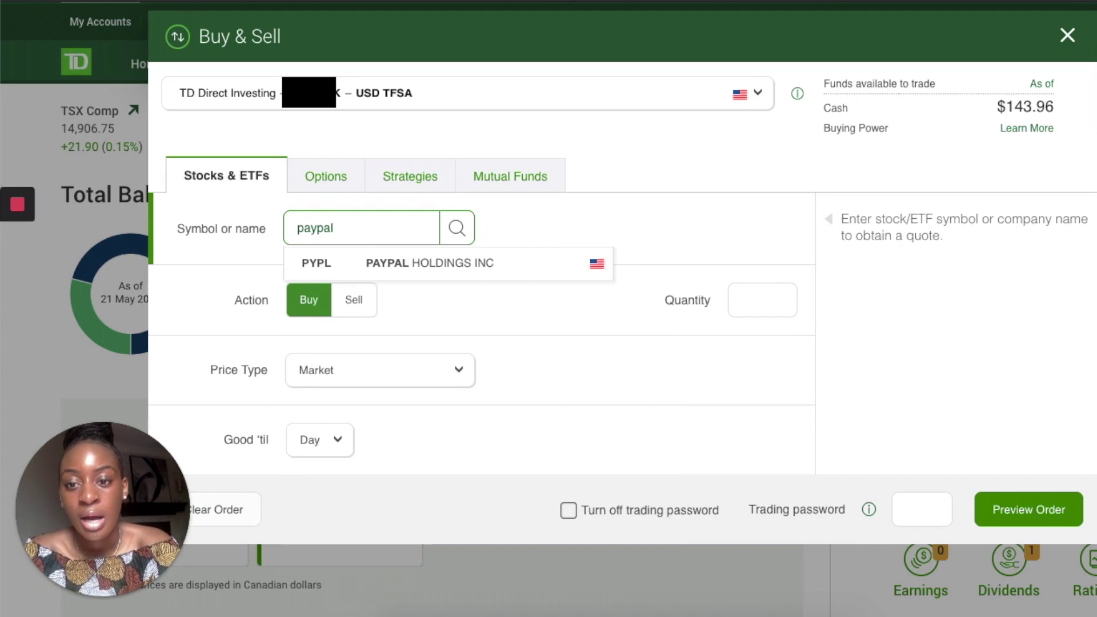
key(ctrl+a)
key(BackSpace)
text(datad)
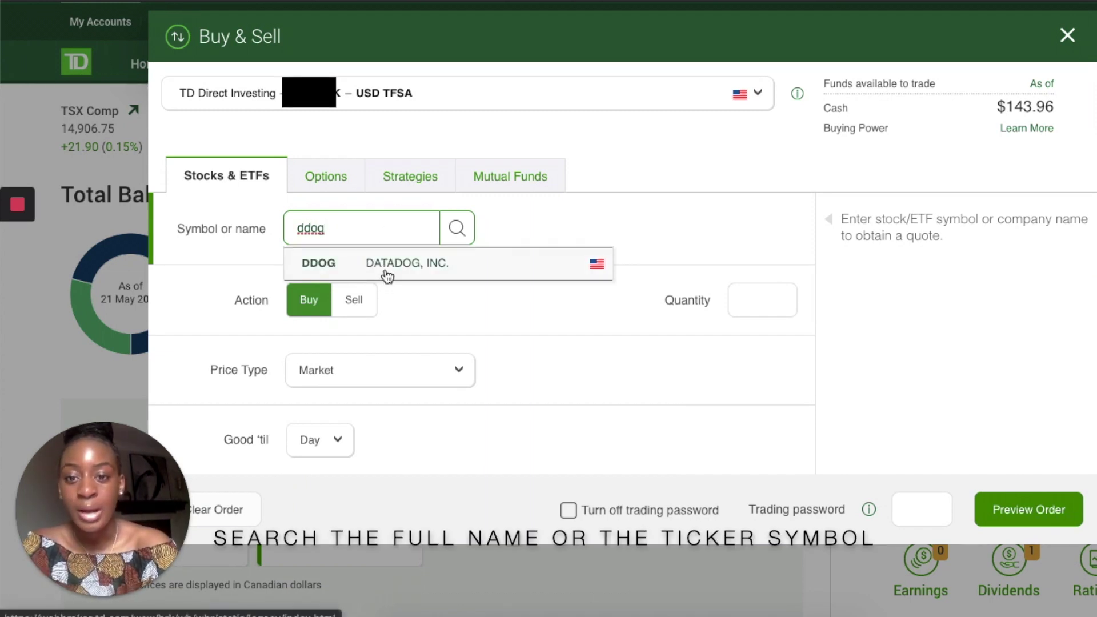
text(og)
key(ctrl+a)
text(datadog)
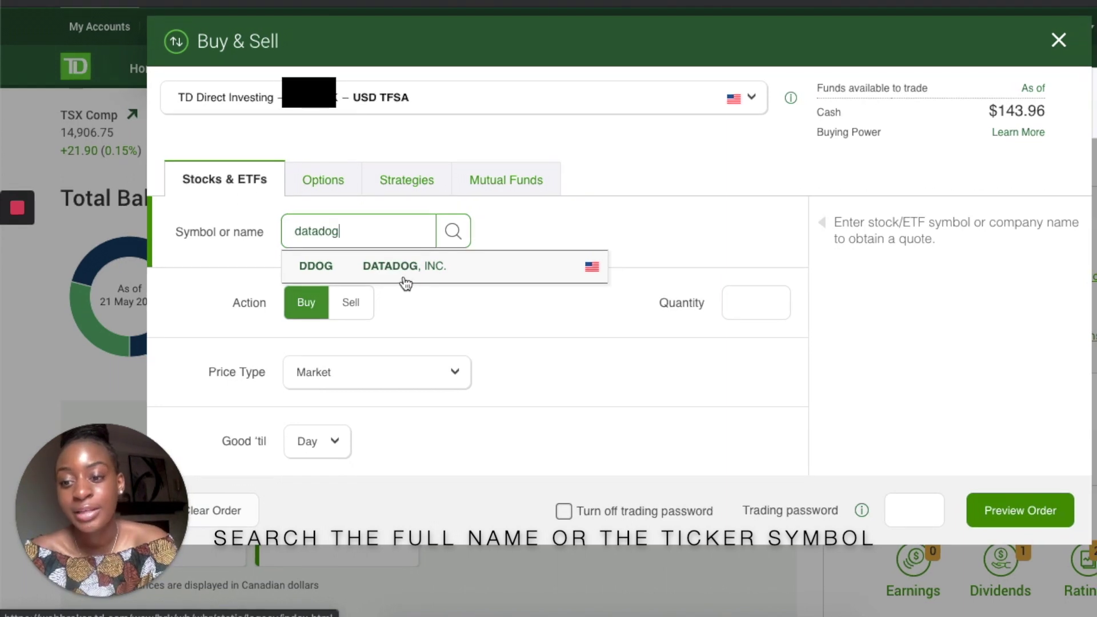
key(ctrl+a)
key(BackSpace)
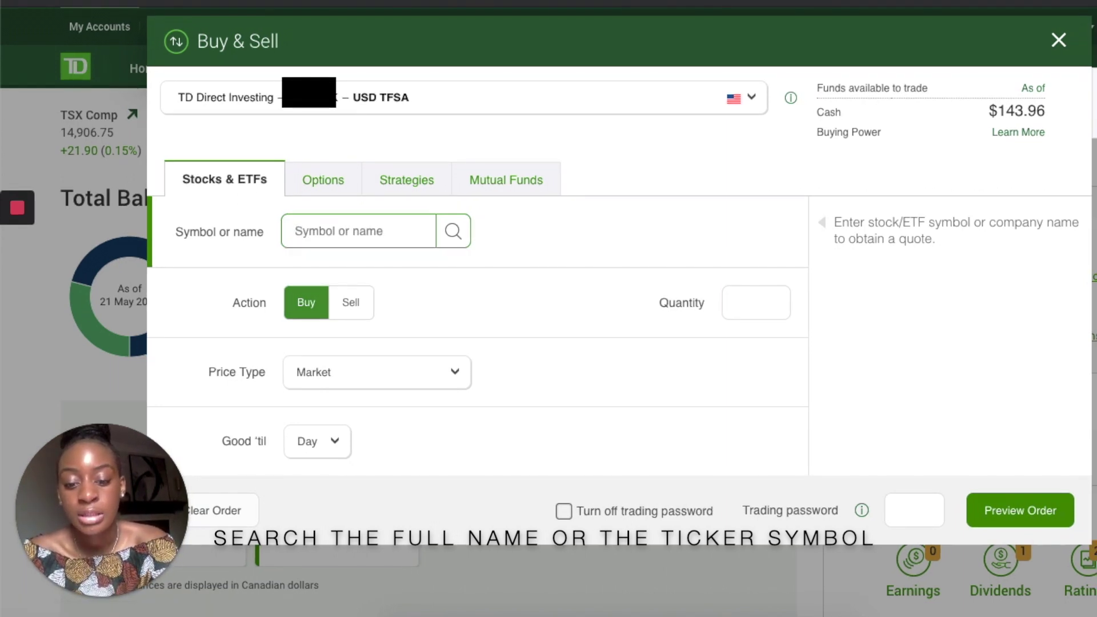
text(ddog)
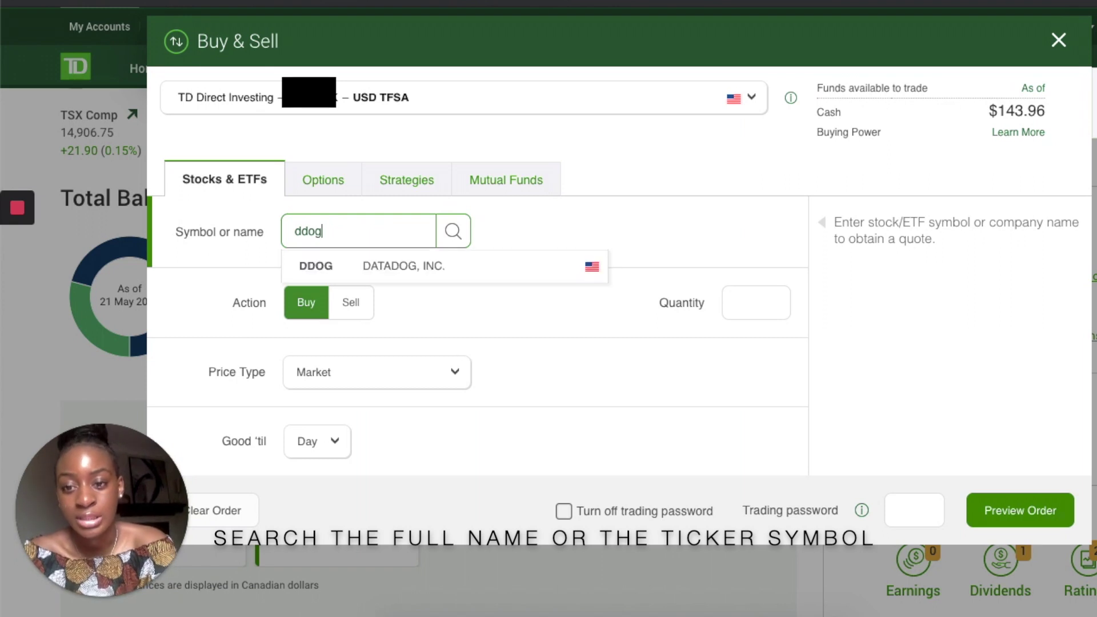
- Load DDOG (Datadog, Inc.) into the order and highlight the available cash figure
click(424, 267)
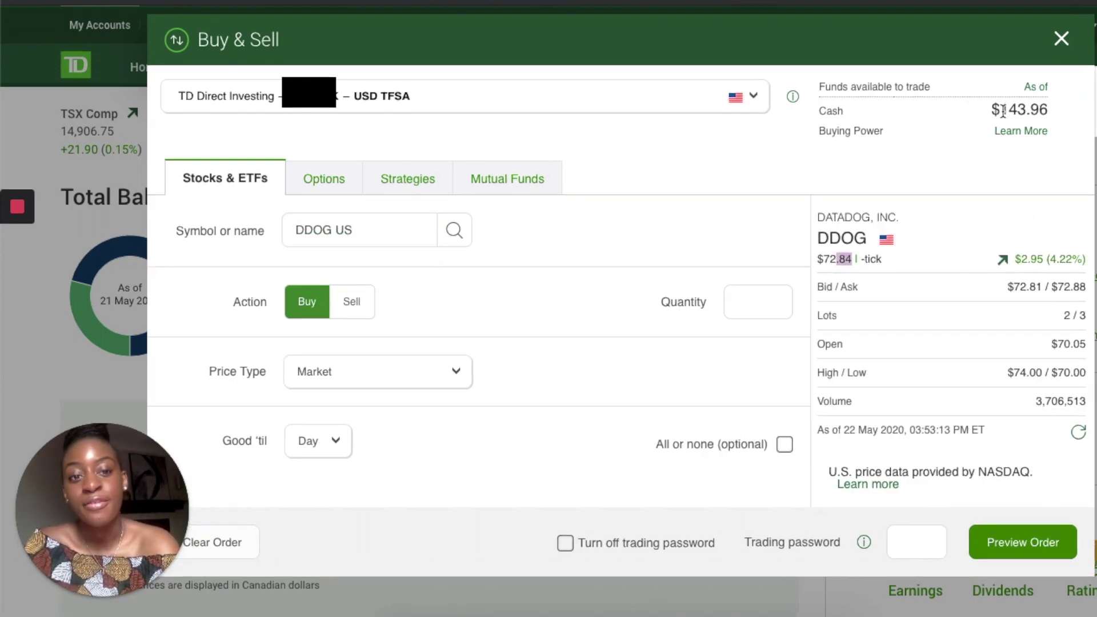
drag(995, 109, 1033, 109)
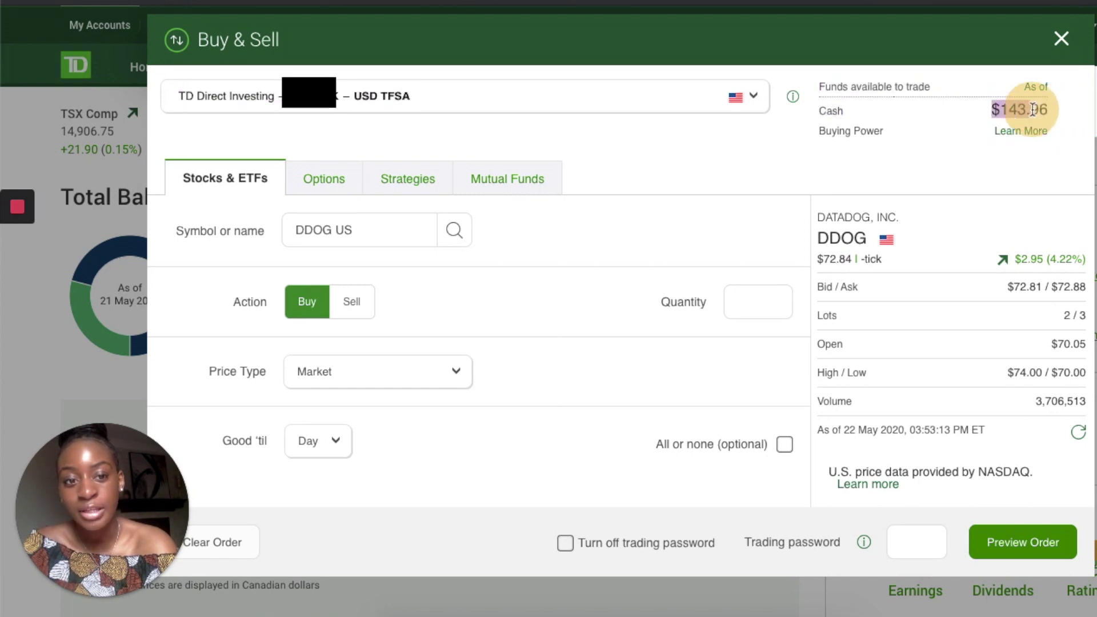
click(957, 167)
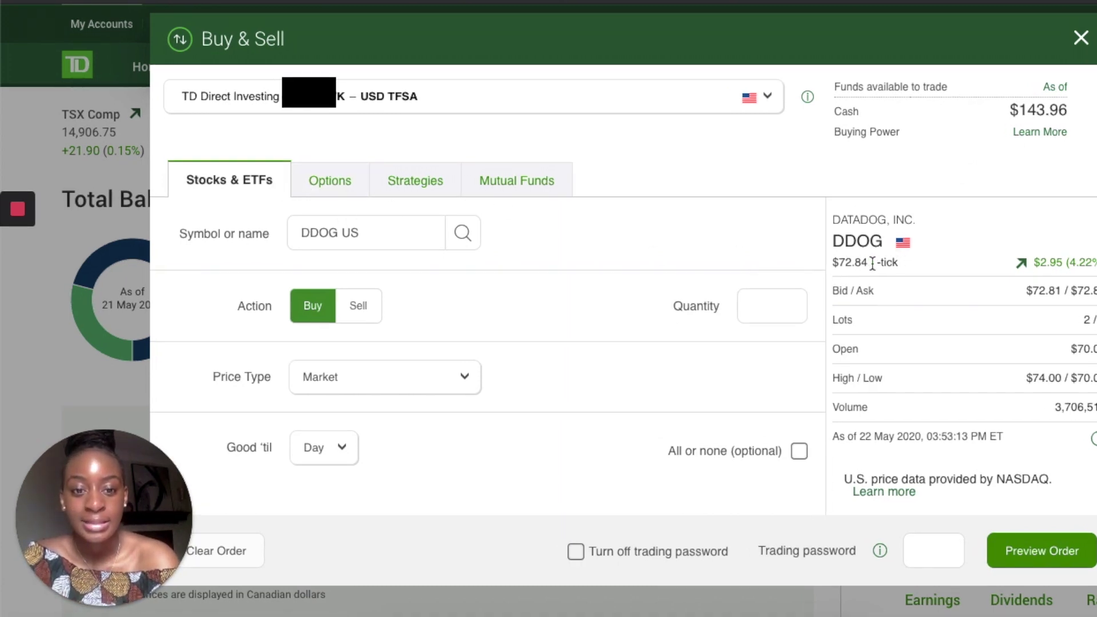
click(840, 262)
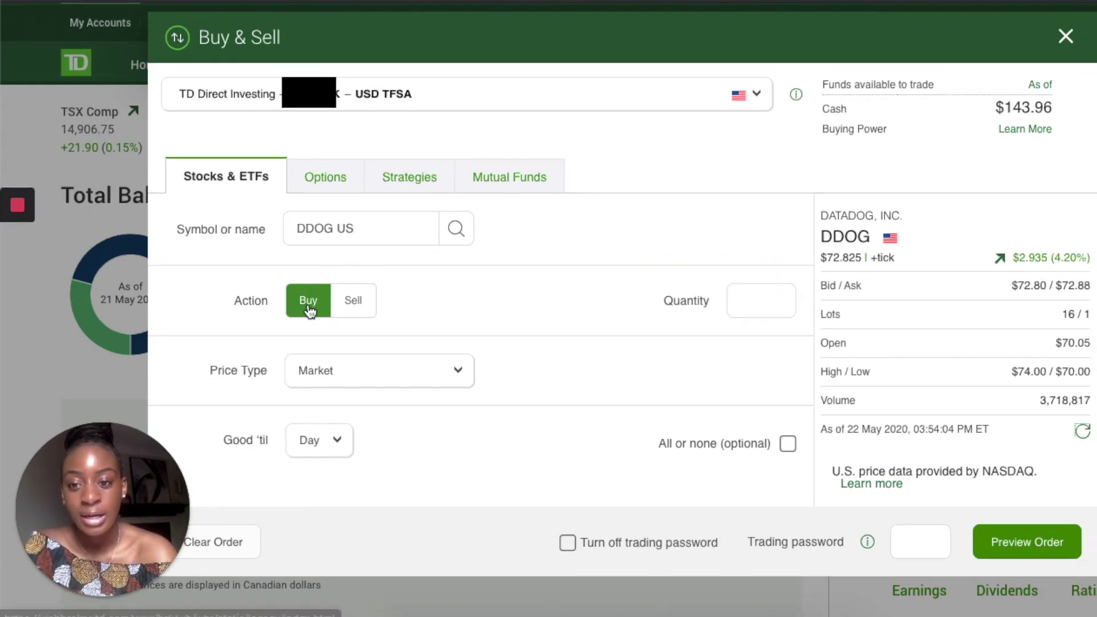
- Enter a quantity of 1 DDOG share, leaving the price type at Market
click(769, 301)
text(1)
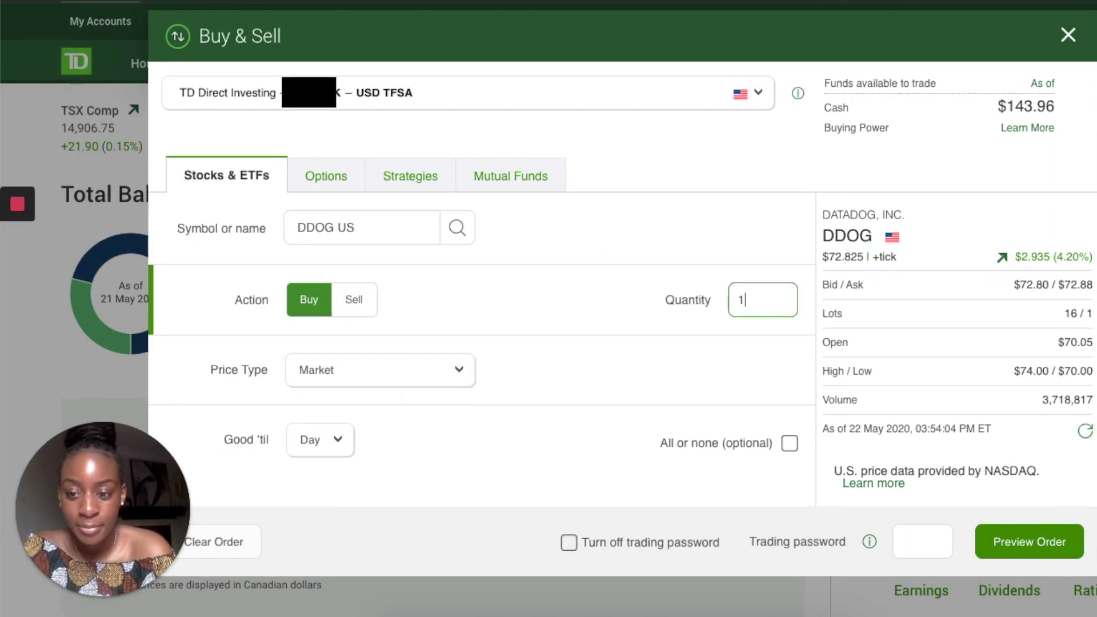
click(410, 372)
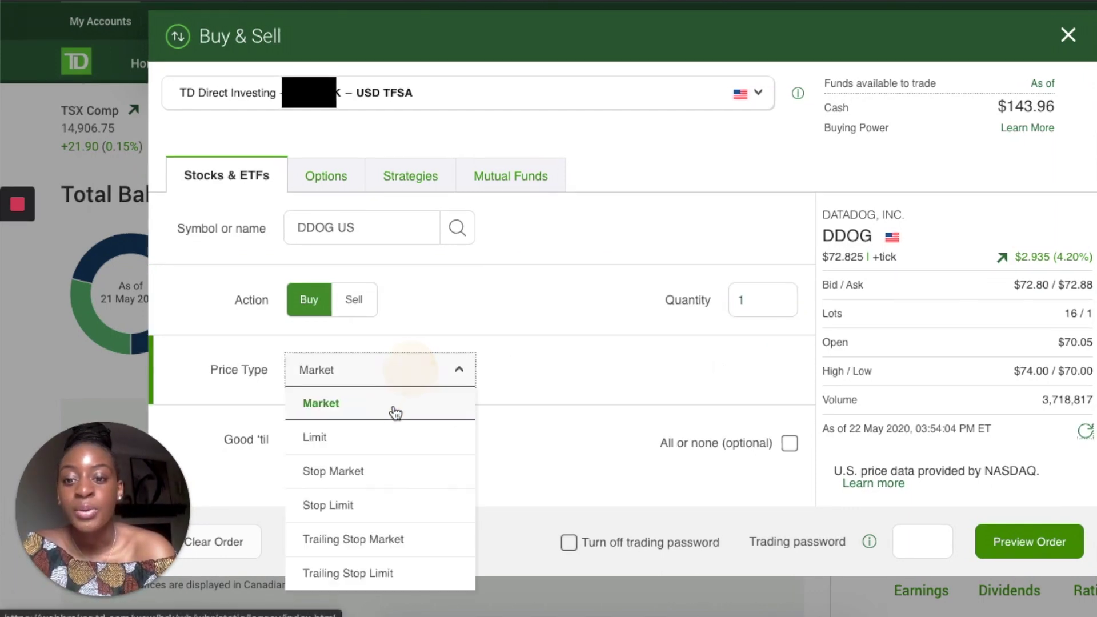
click(498, 371)
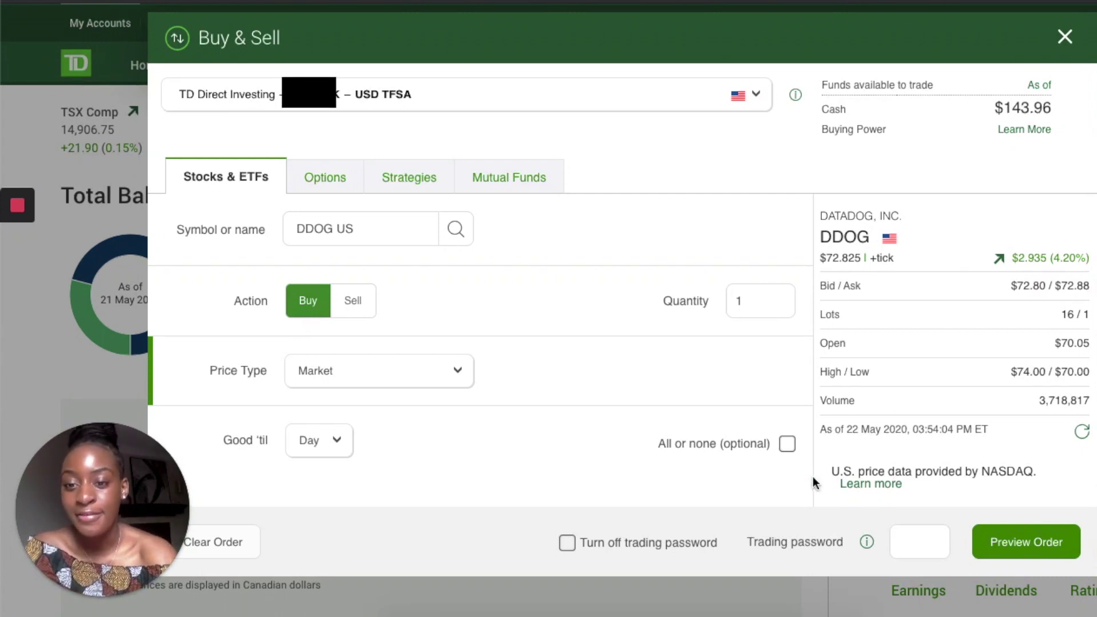
- Change the DDOG order to a Limit price type and enter a 72.80 limit
click(413, 366)
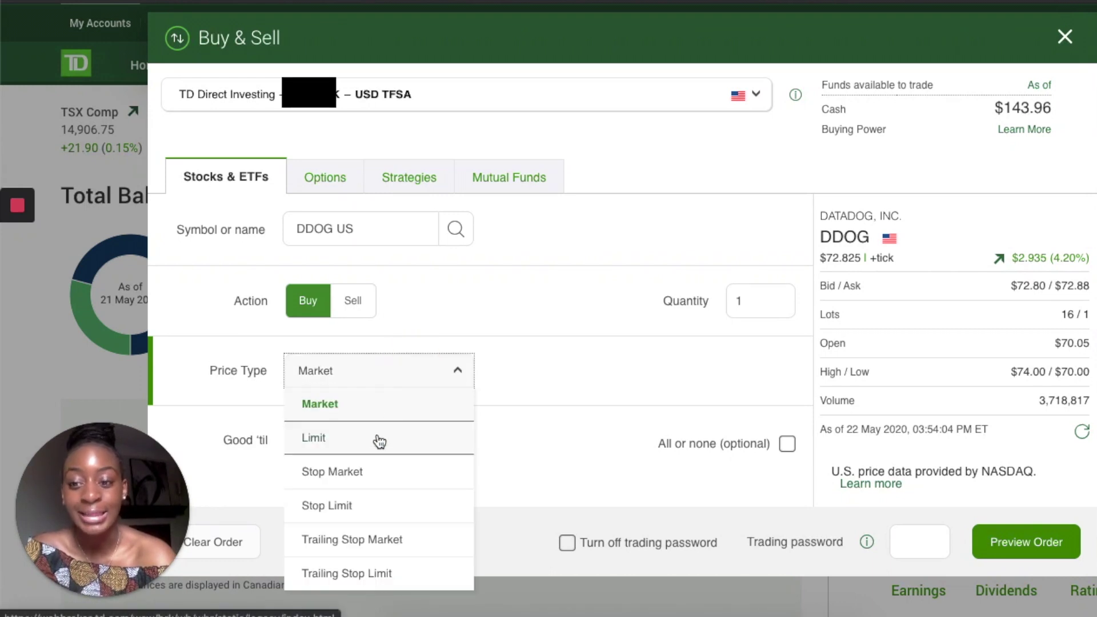
click(380, 441)
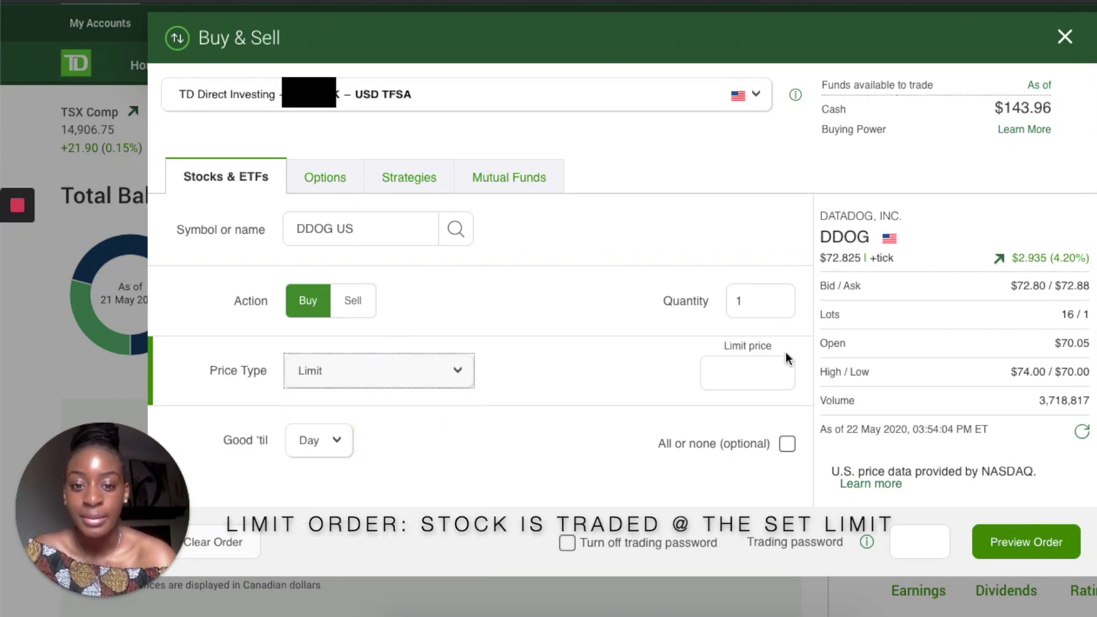
click(766, 372)
text(7)
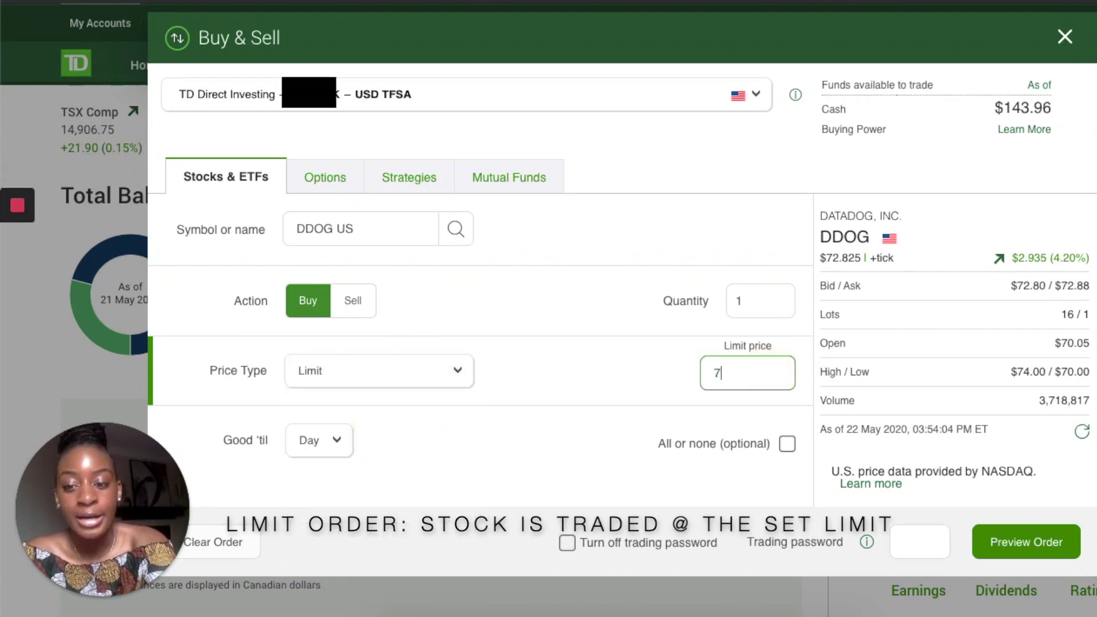
text(2.80)
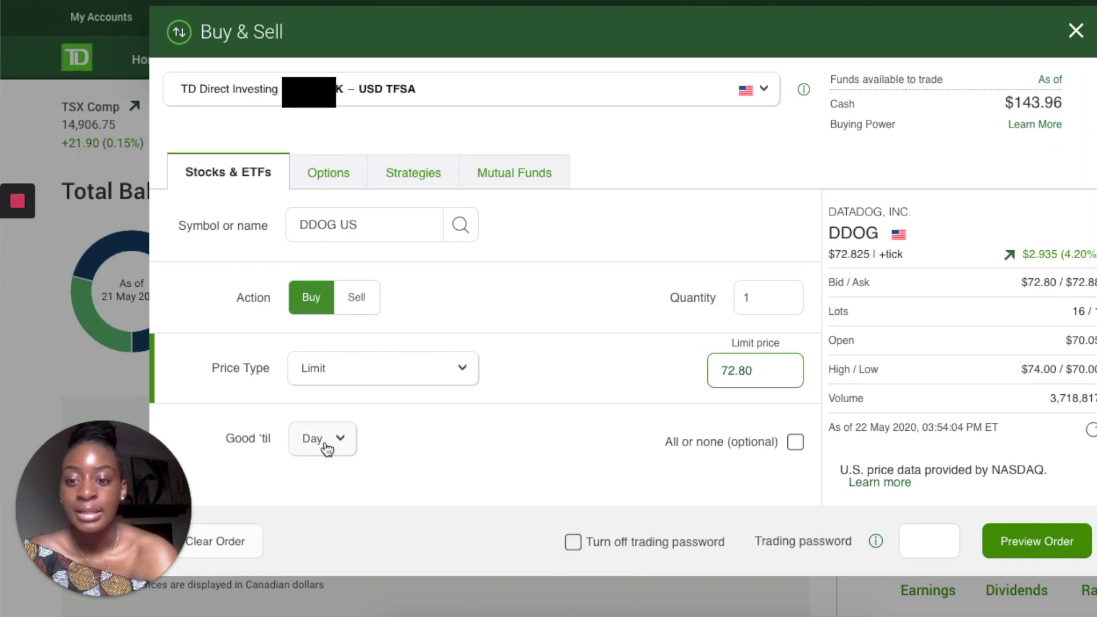
- Trim the limit price down to 71
click(327, 449)
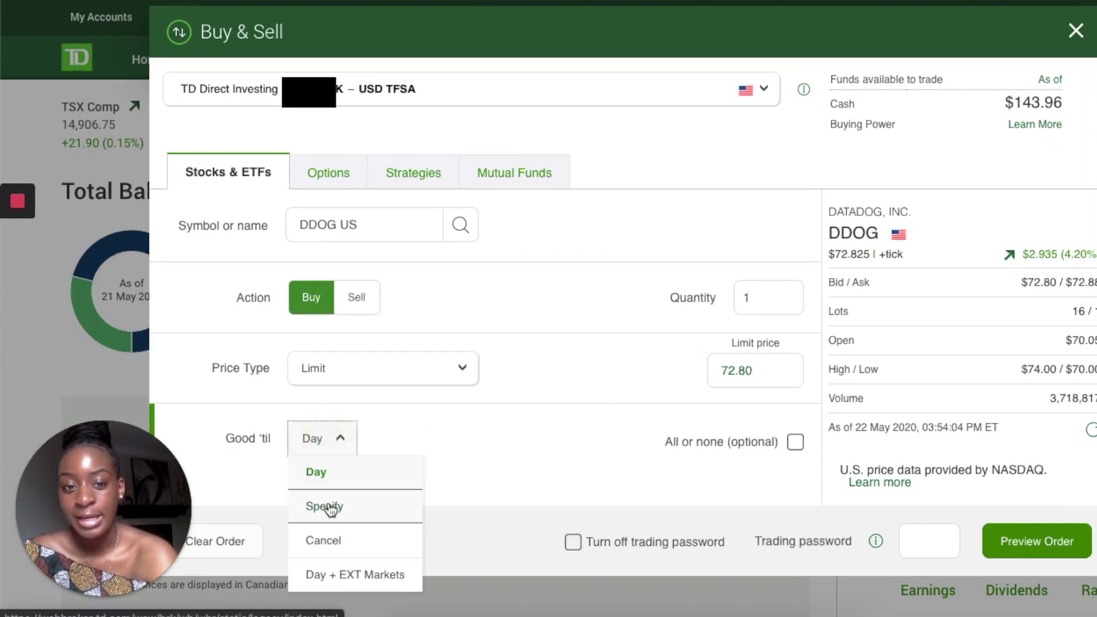
click(771, 386)
key(BackSpace)
key(BackSpace)
key(BackSpace)
key(BackSpace)
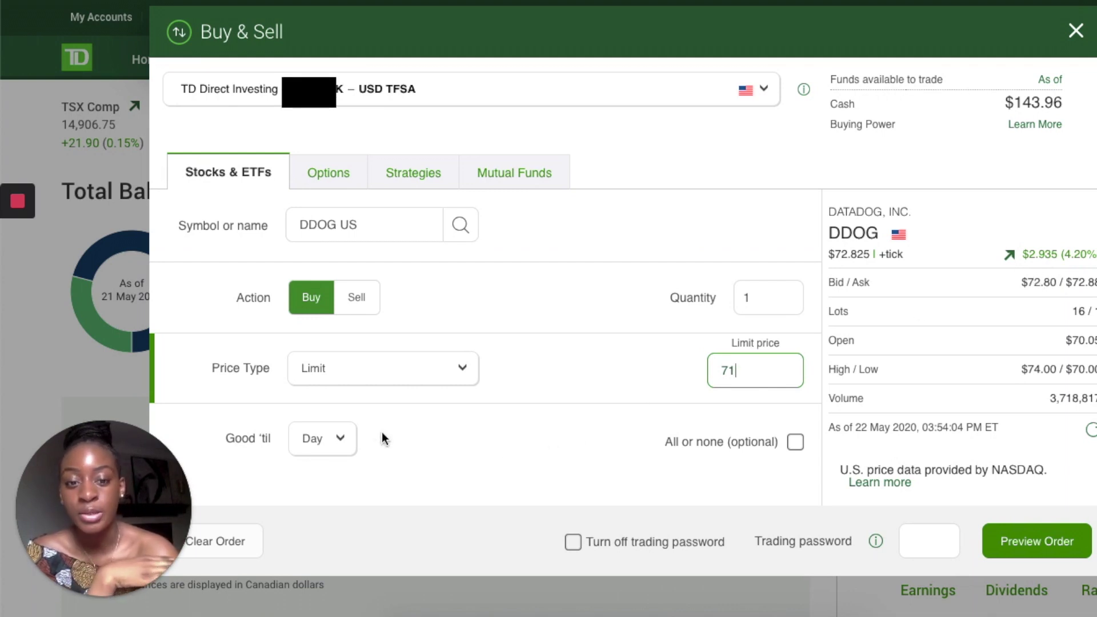
- Make the order good 'til a specified date, picking May 29 in the calendar
click(318, 440)
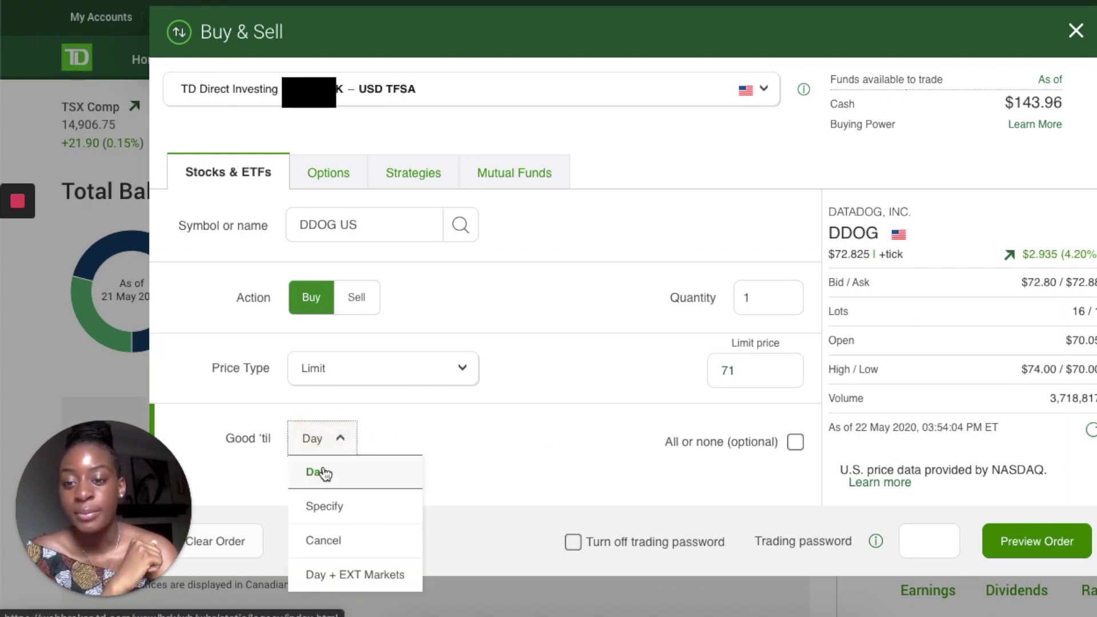
click(330, 508)
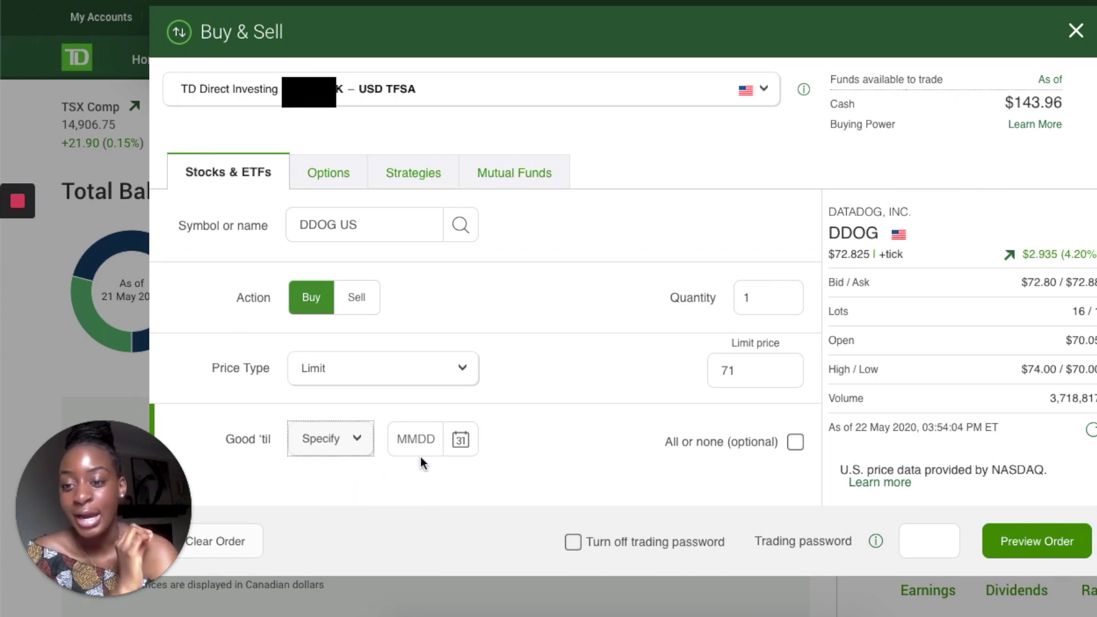
click(457, 440)
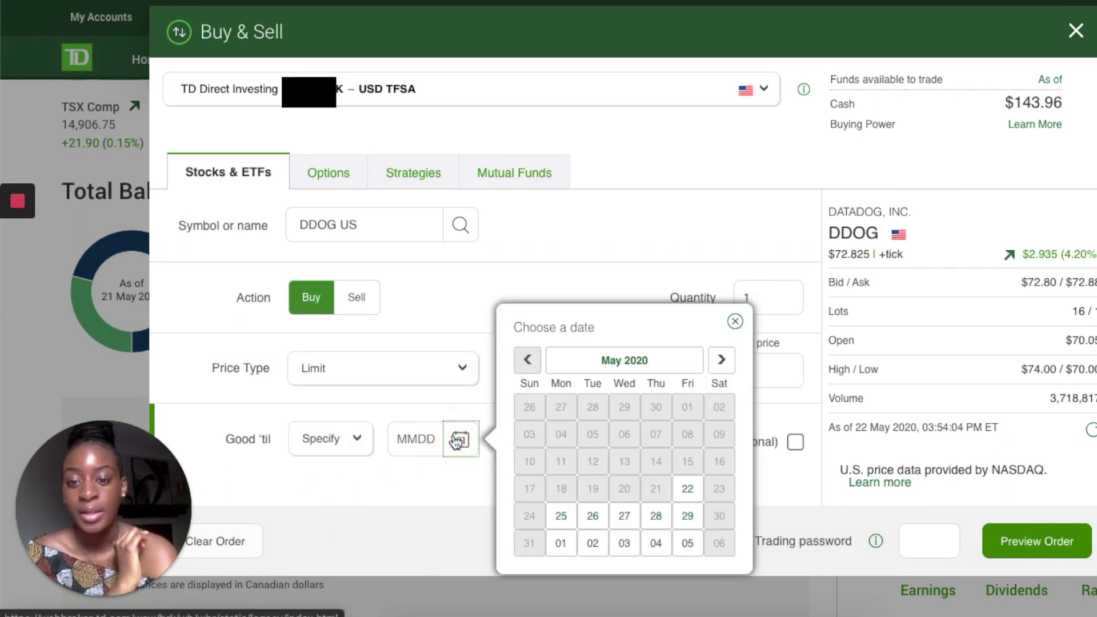
click(687, 516)
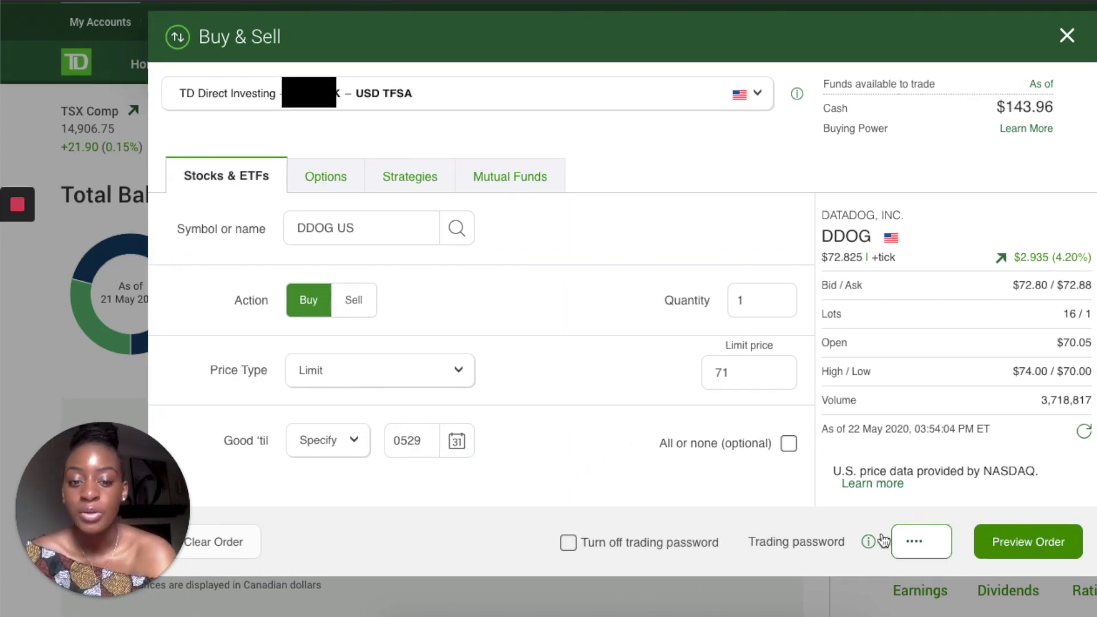
- Preview the 1-share DDOG limit buy and highlight the $9.99 commission in the total
click(1030, 543)
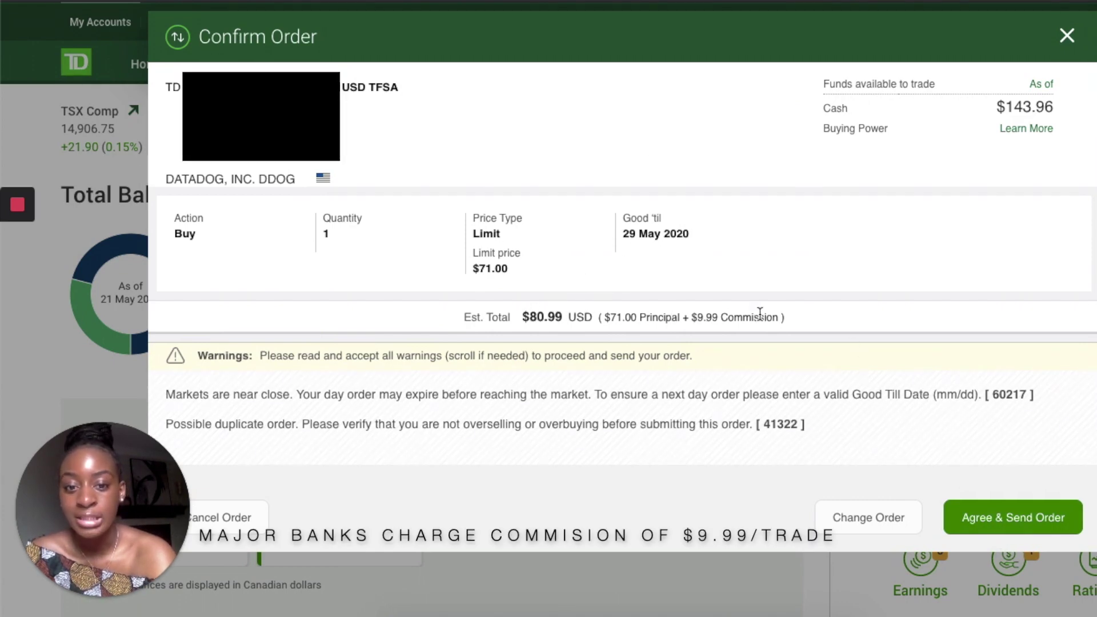
drag(692, 318, 722, 324)
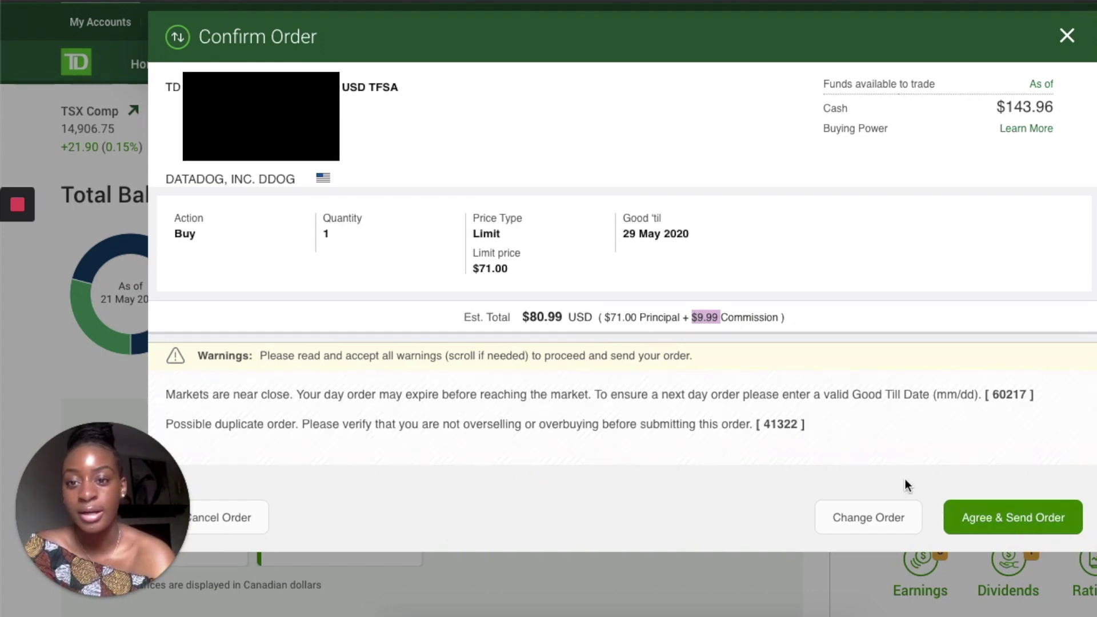
- Return to the order form and turn it into a sell of 2 DDOG shares
click(880, 518)
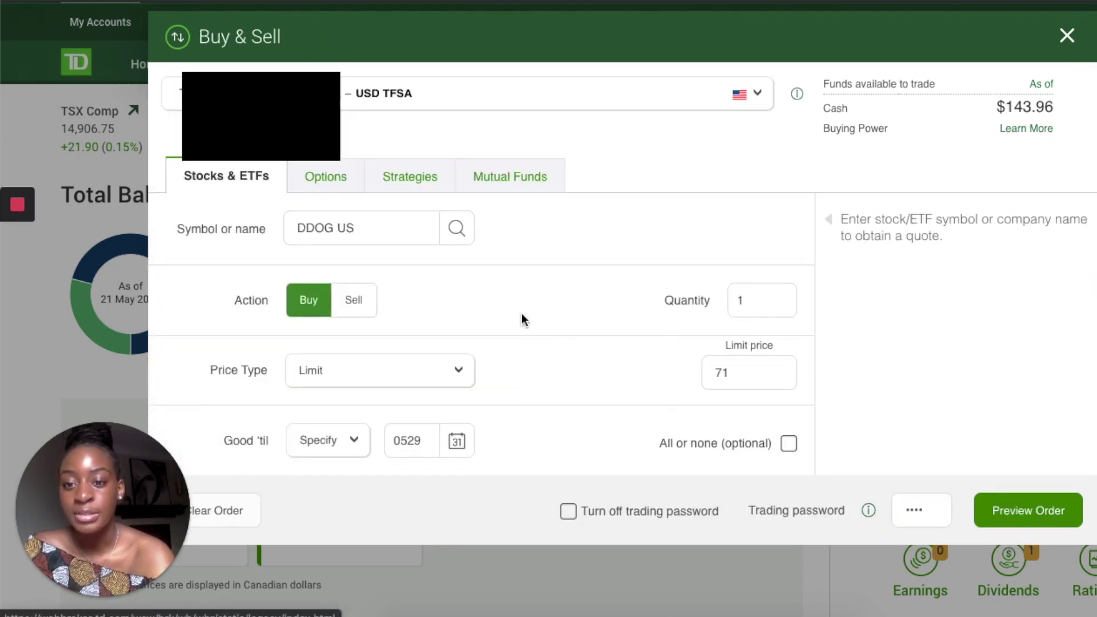
click(355, 303)
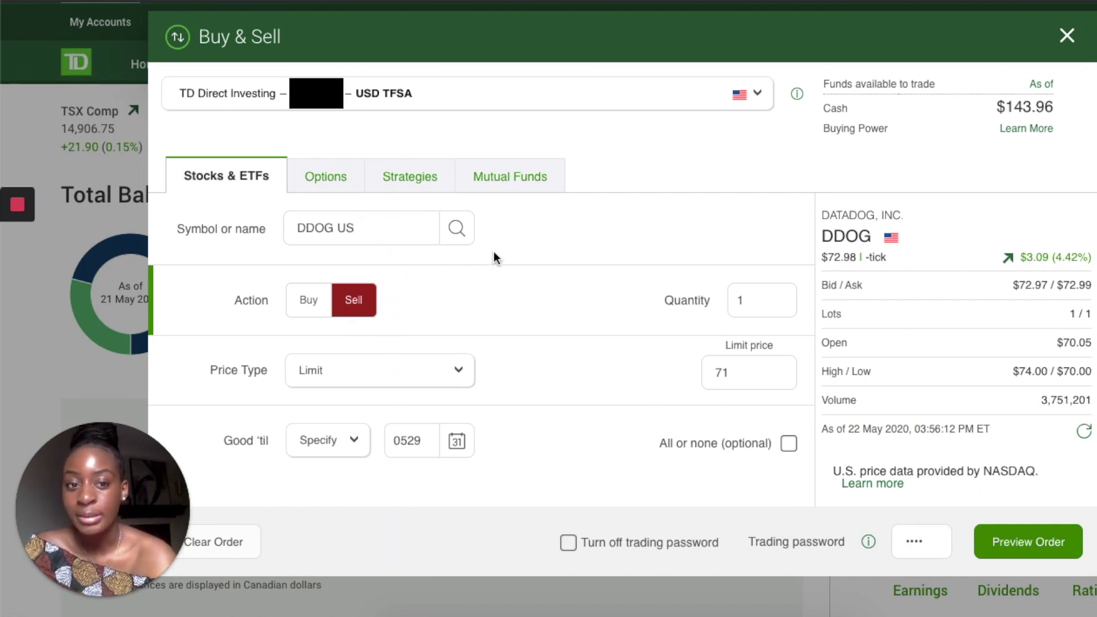
click(780, 301)
key(BackSpace)
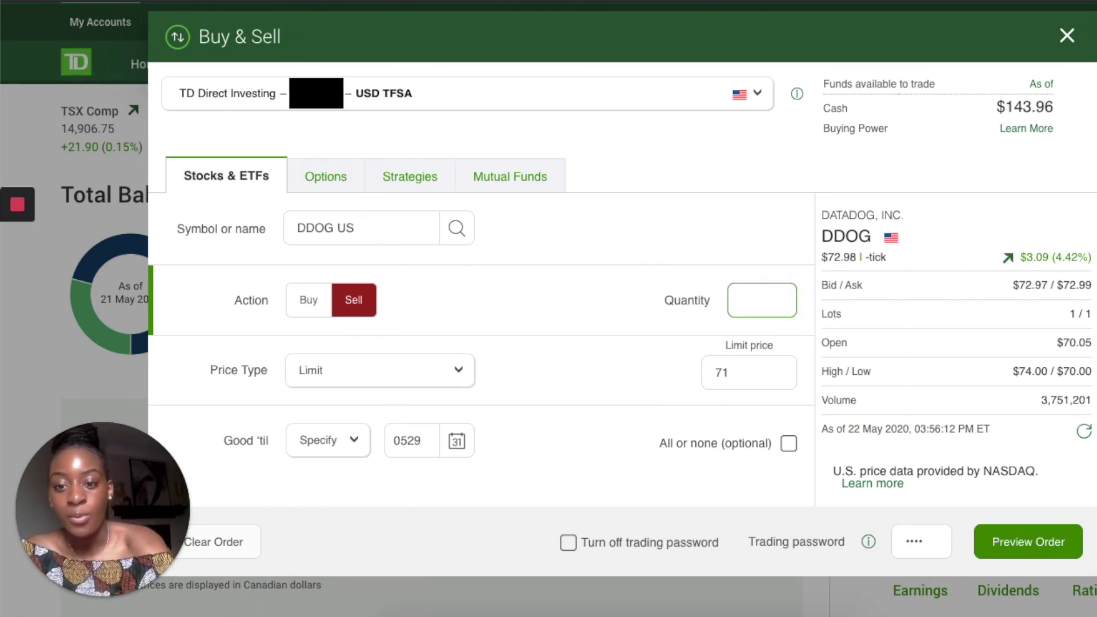
text(2)
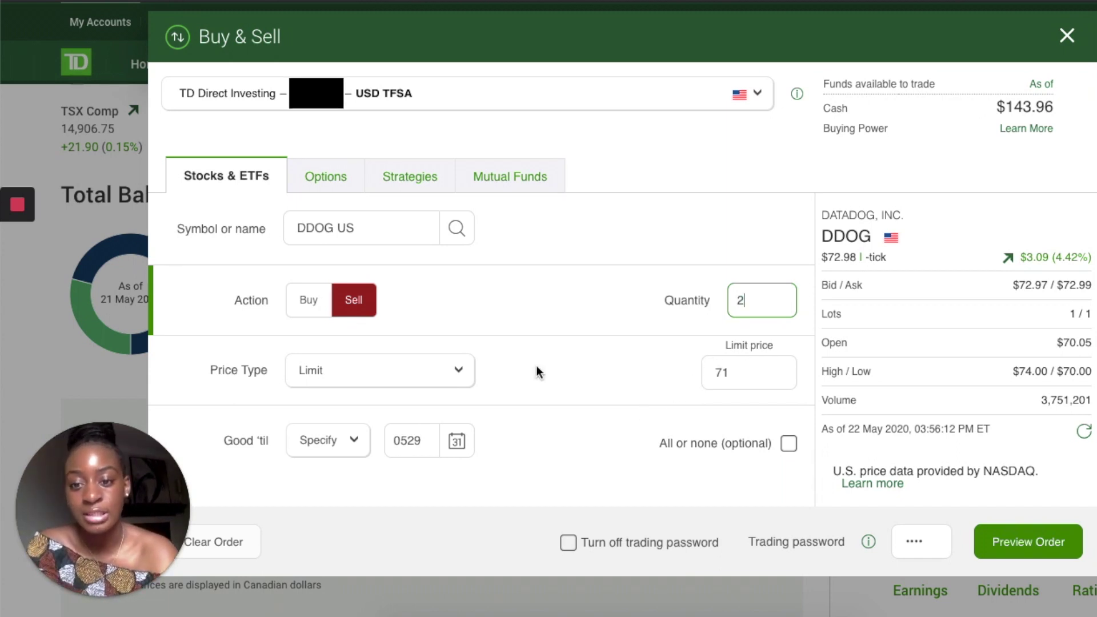
- Clear the 71 limit price and set the price type to Stop Market
click(452, 384)
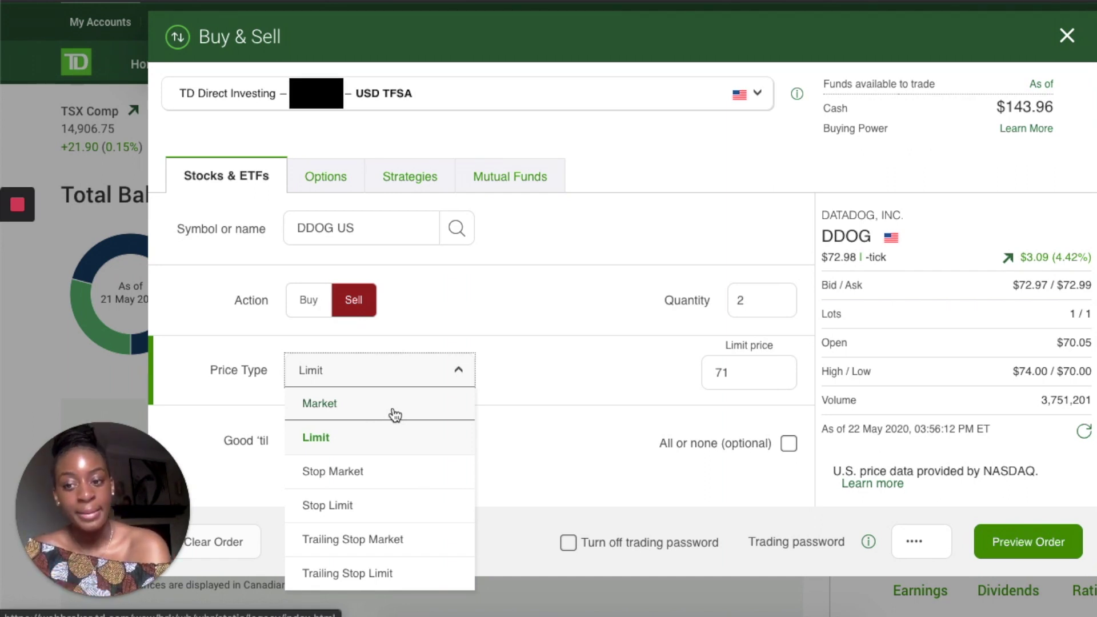
click(389, 437)
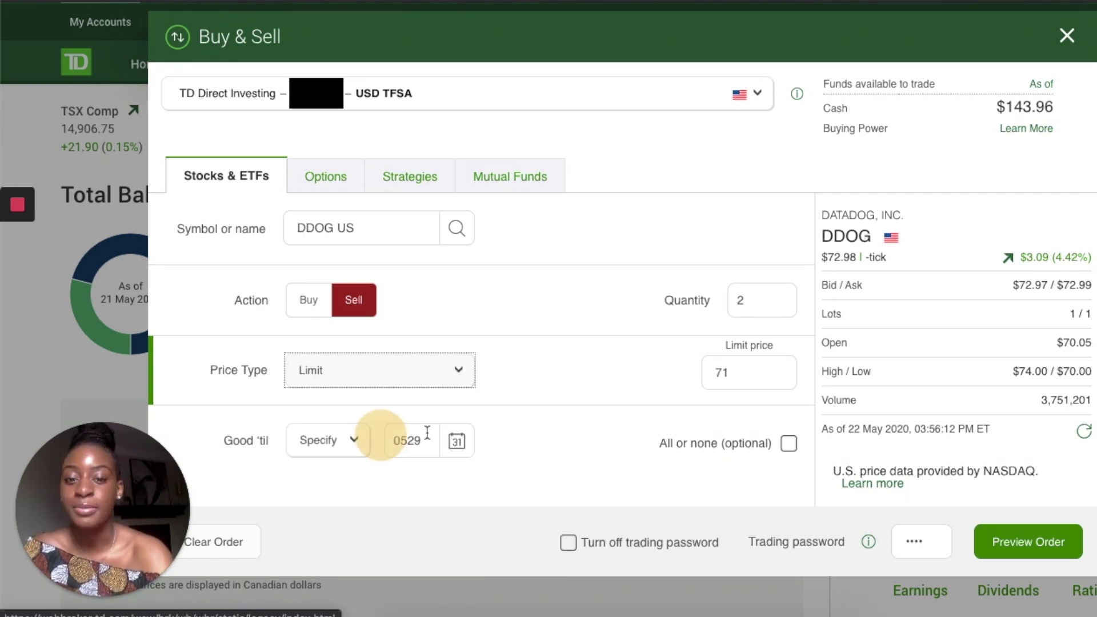
click(744, 361)
double_click(746, 370)
key(BackSpace)
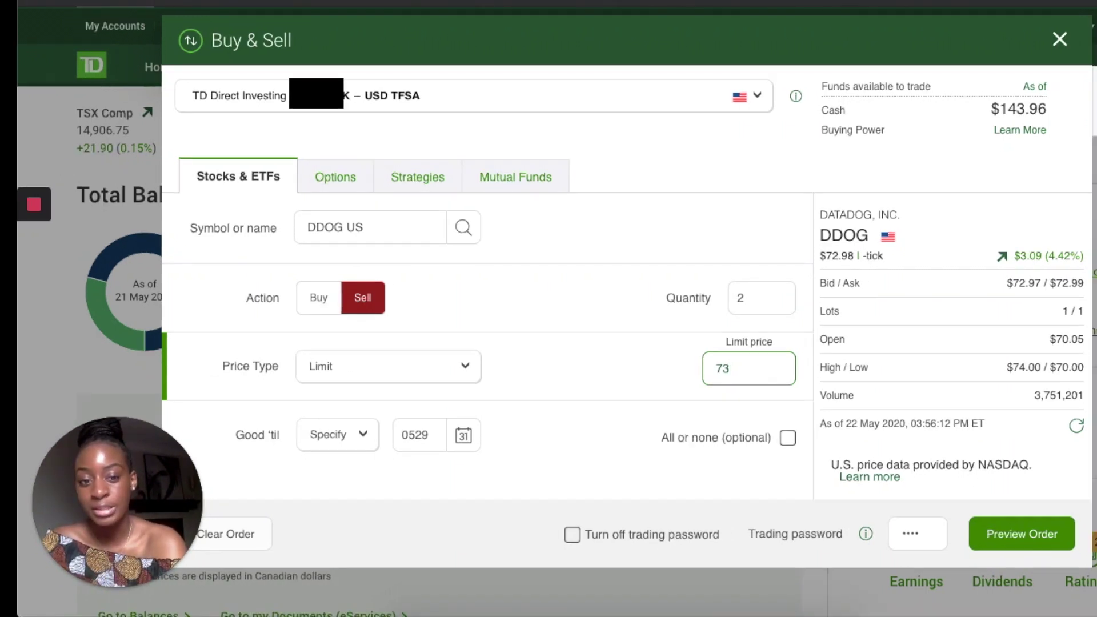
click(365, 366)
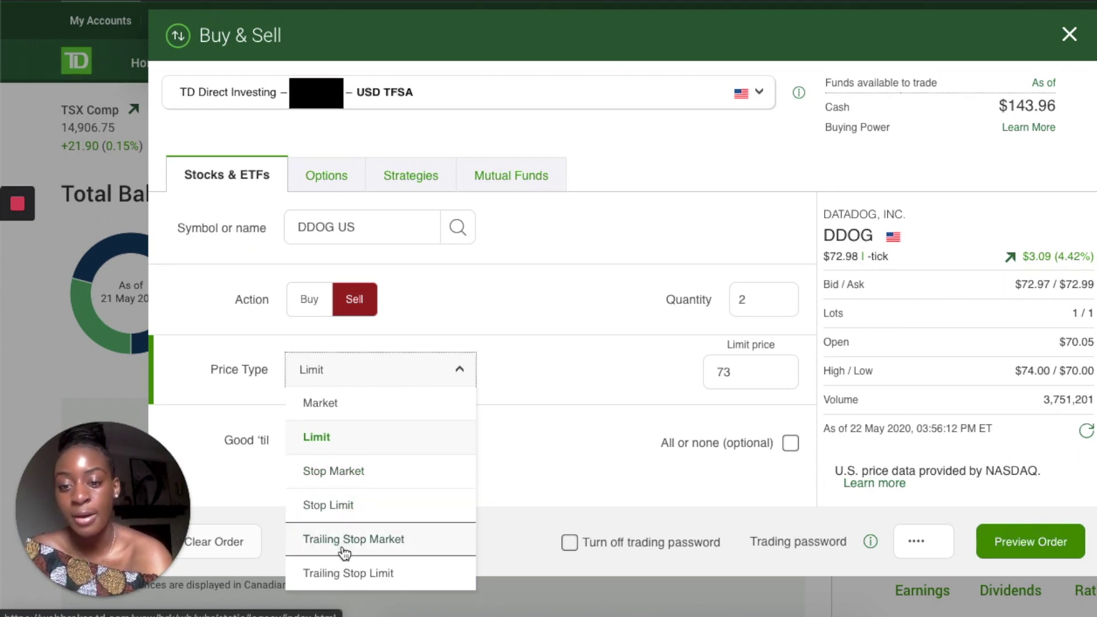
click(357, 477)
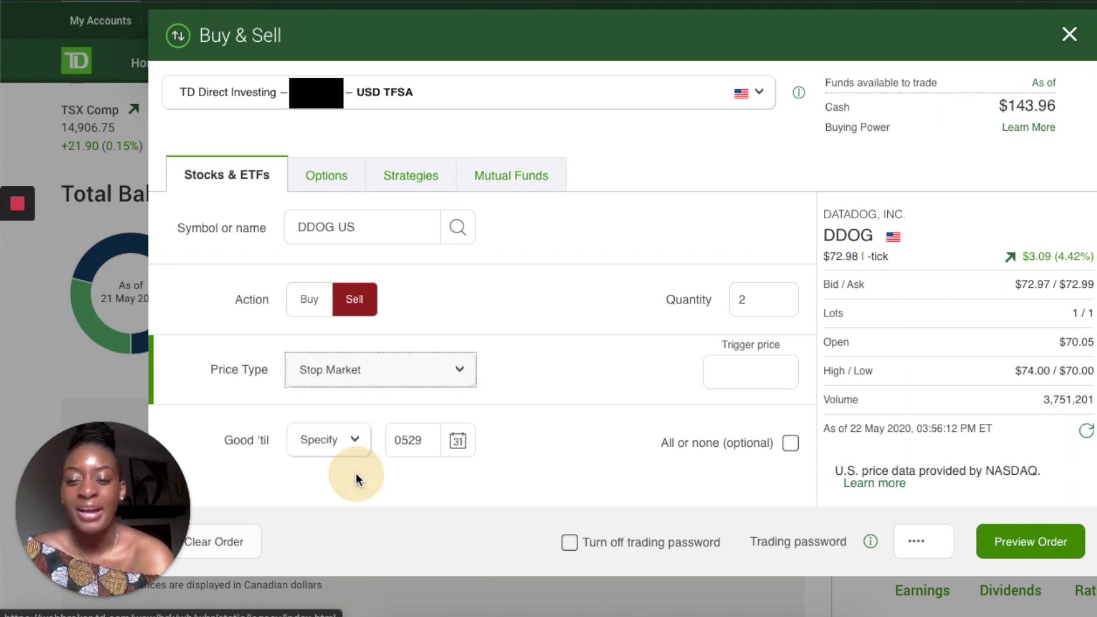